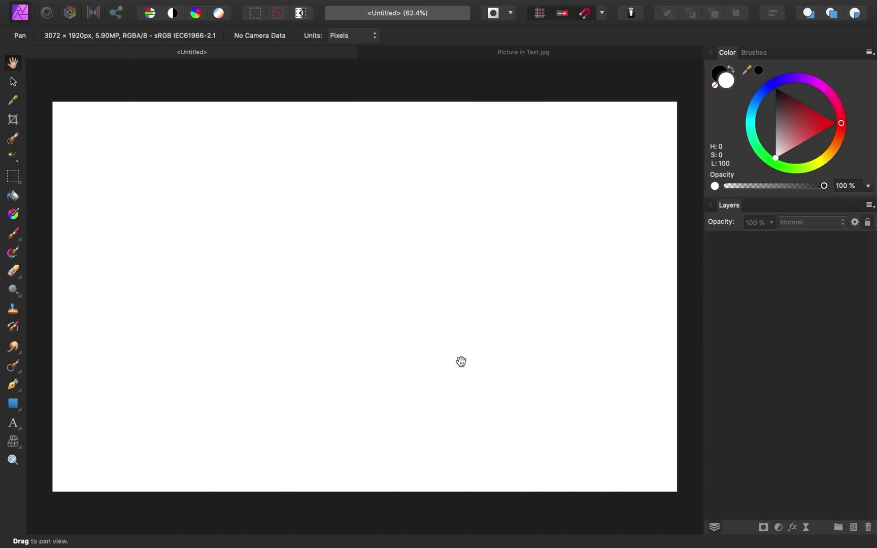
Type GROW as a large Arial art text object on the white canvas
left_click(14, 425)
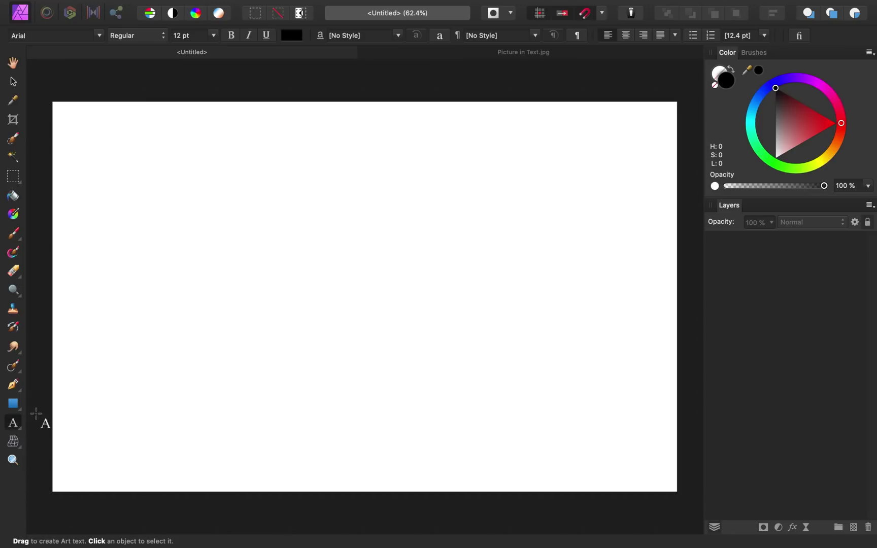
left_click_drag(117, 255, 174, 337)
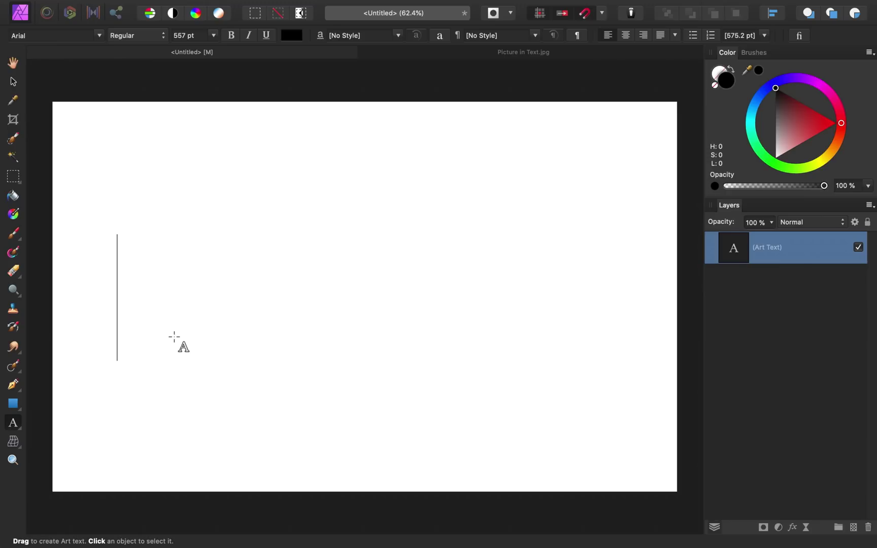
type("GROW")
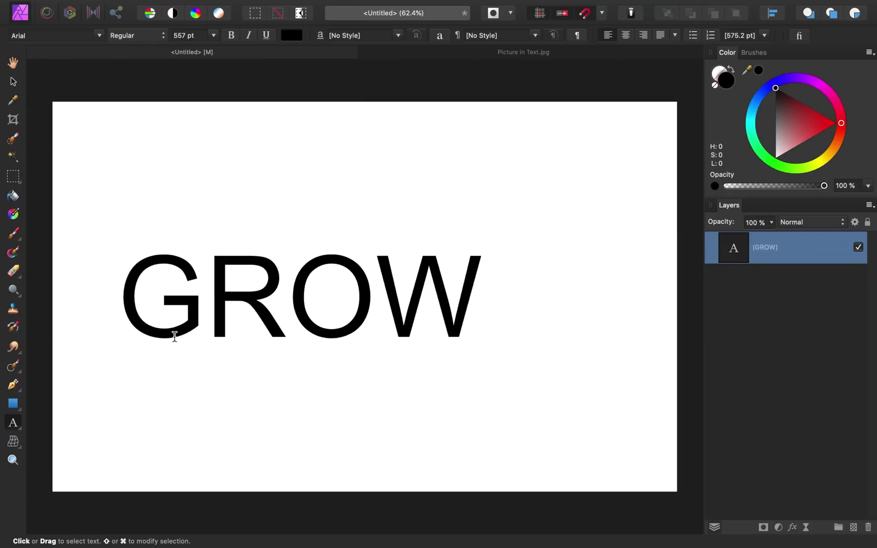
key("Escape")
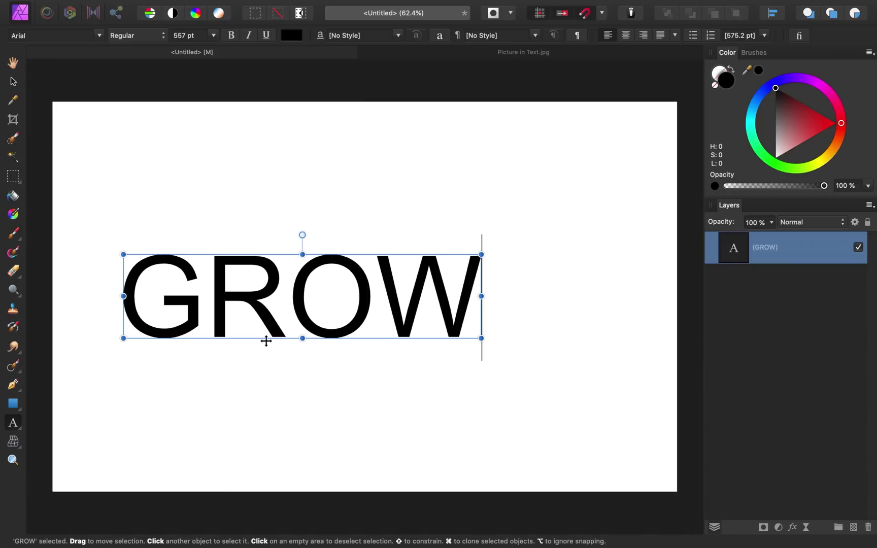
Change all of GROW from Arial to the Alata font, then switch to Chrome
left_click_drag(476, 300, 140, 300)
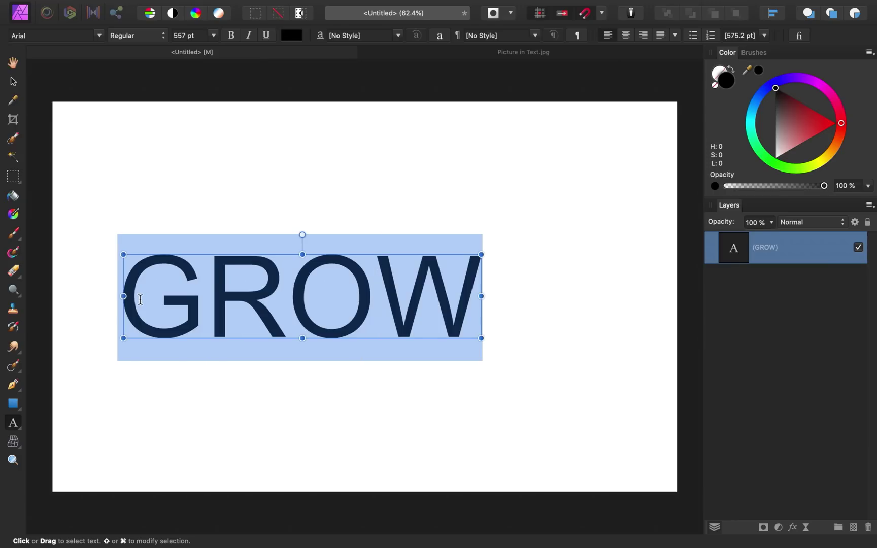
scroll(140, 300, "left", 10)
scroll(140, 301, "down", 2)
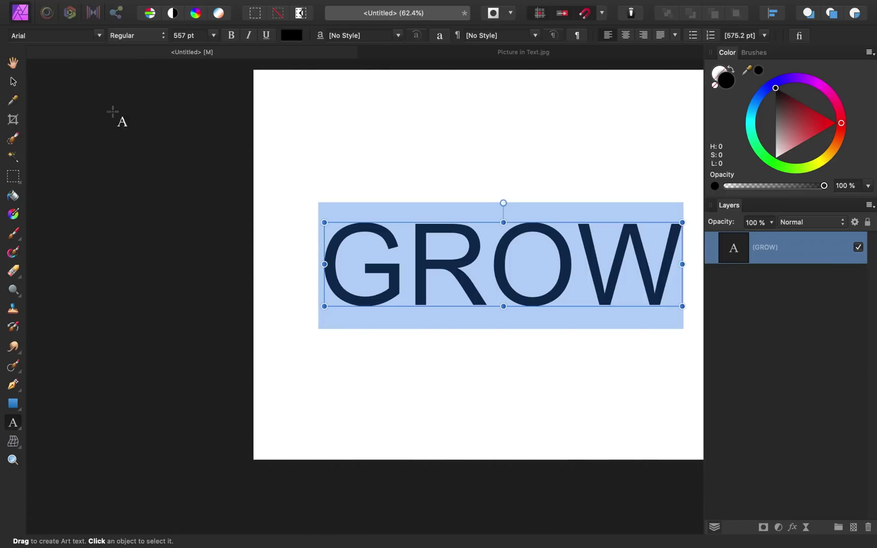
left_click(100, 34)
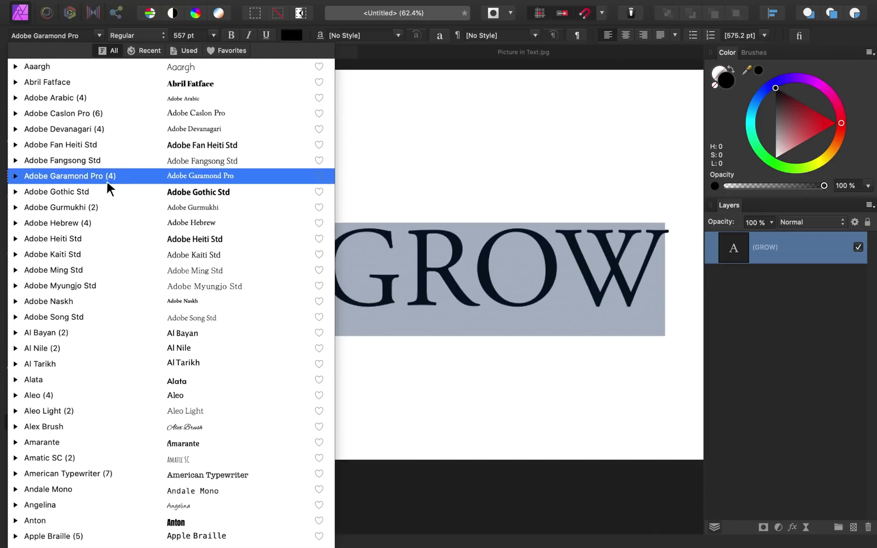
scroll(109, 188, "down", 5)
scroll(109, 188, "down", 3)
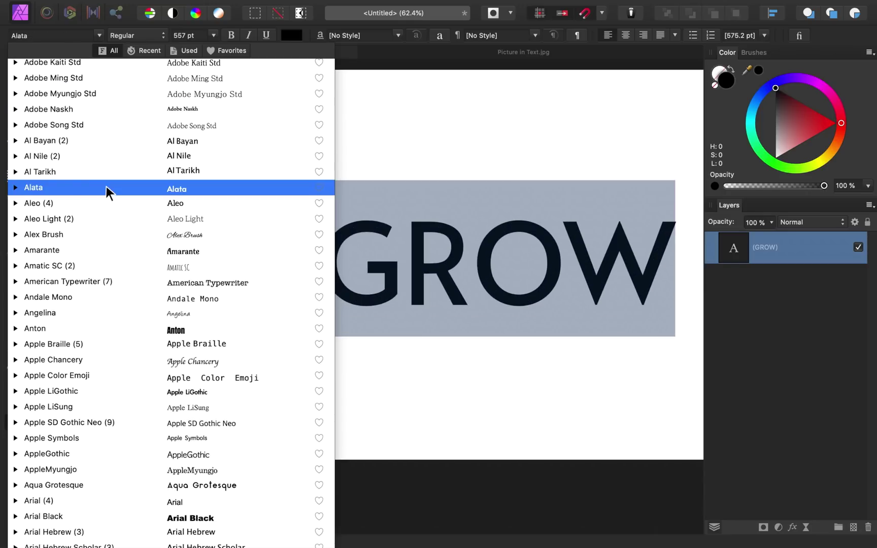
left_click(108, 189)
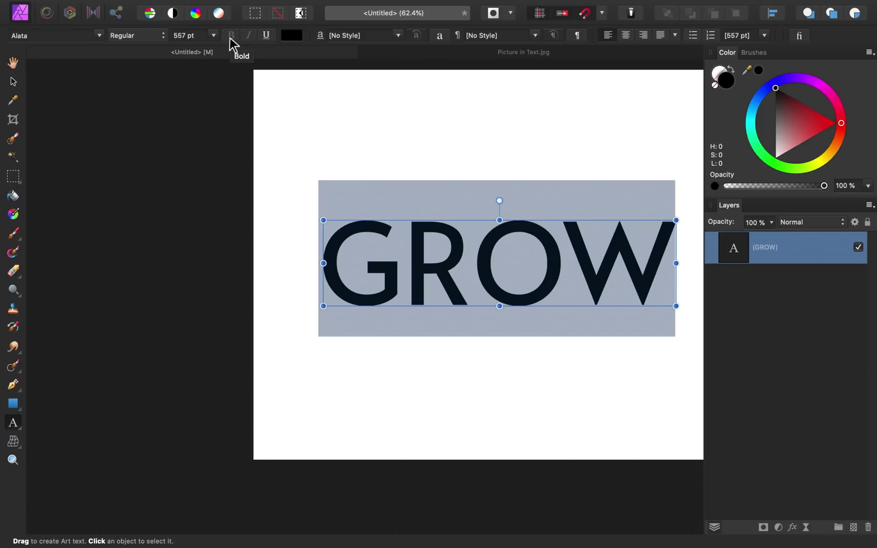
key("ctrl+Right")
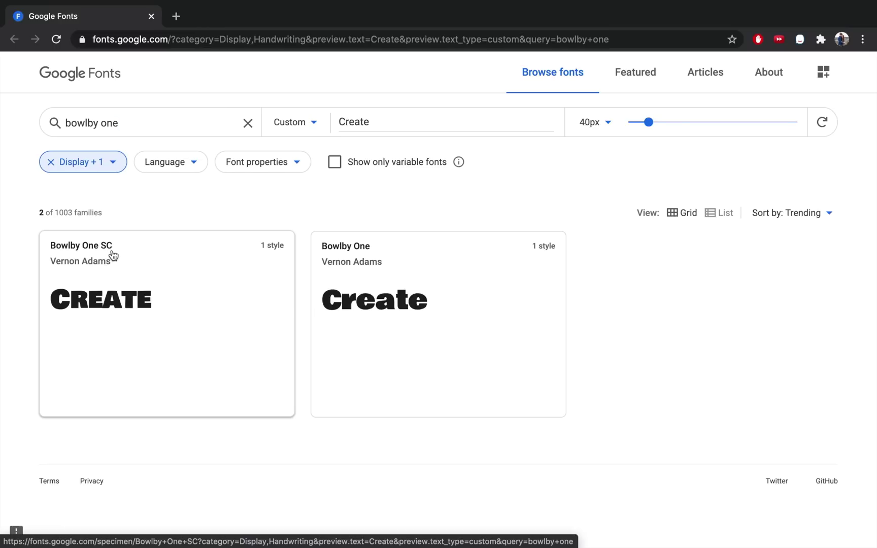
Open the Bowlby One SC font page from the Google Fonts results
left_click(163, 269)
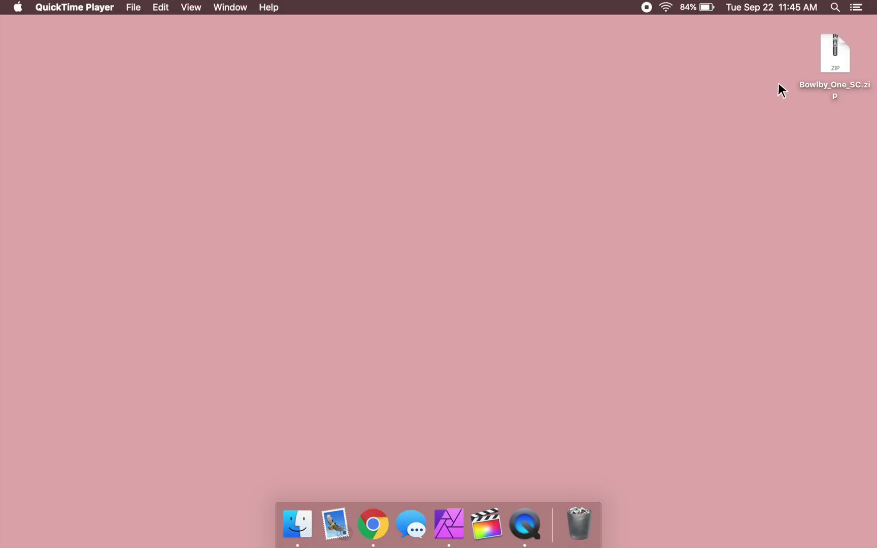
Unzip the Bowlby One SC archive and open BowlbyOneSC-Regular.ttf from the Bowlby_One_SC folder
double_click(828, 63)
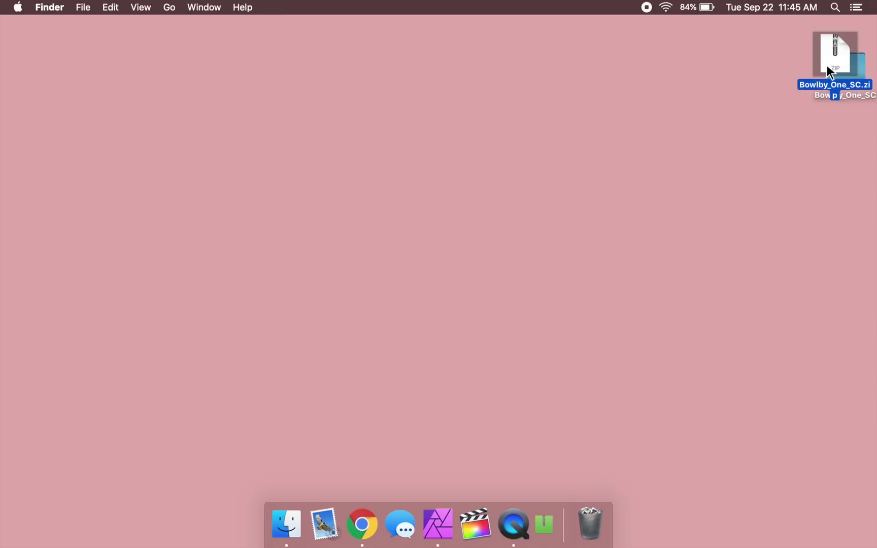
left_click_drag(864, 69, 838, 121)
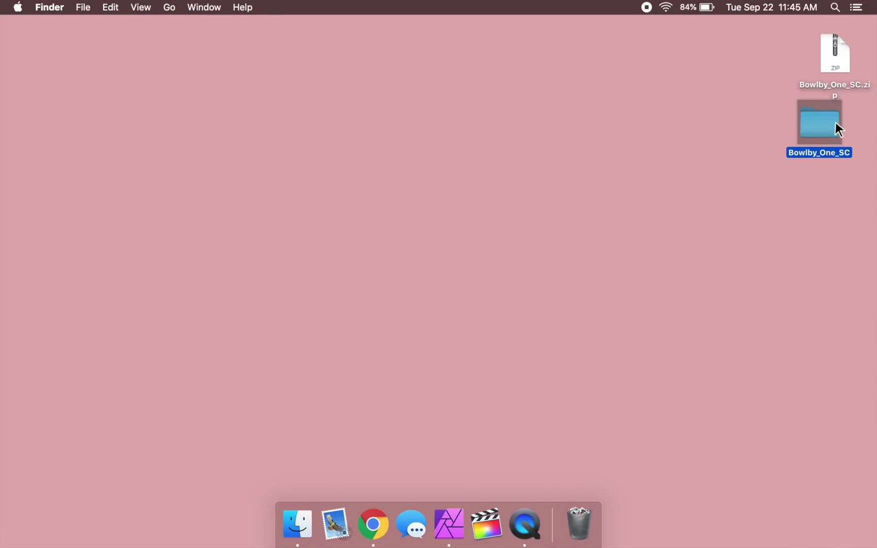
double_click(824, 134)
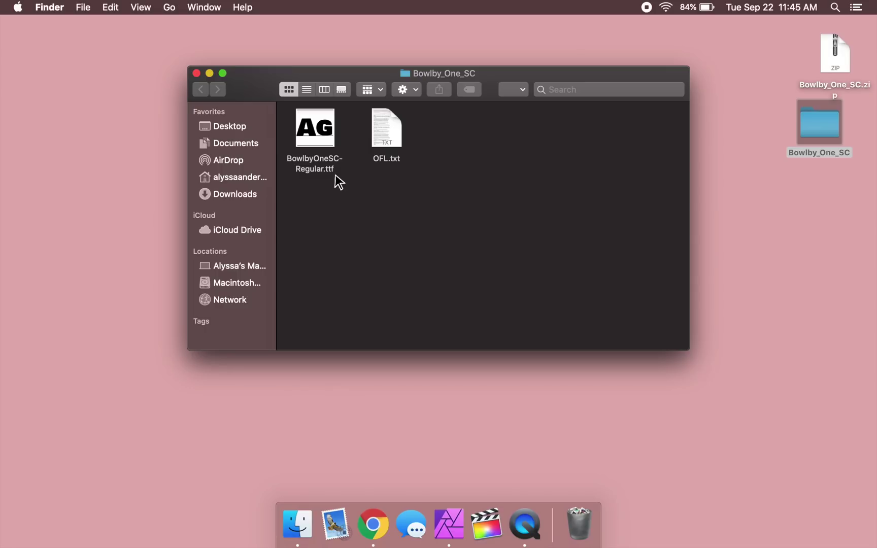
double_click(327, 143)
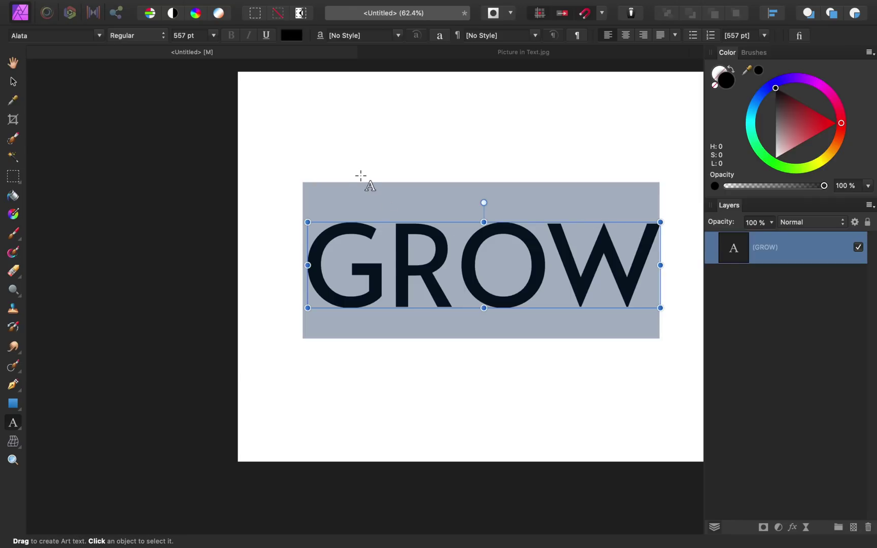
Apply the Bowlby One SC font to GROW
left_click(98, 36)
scroll(126, 342, "down", 15)
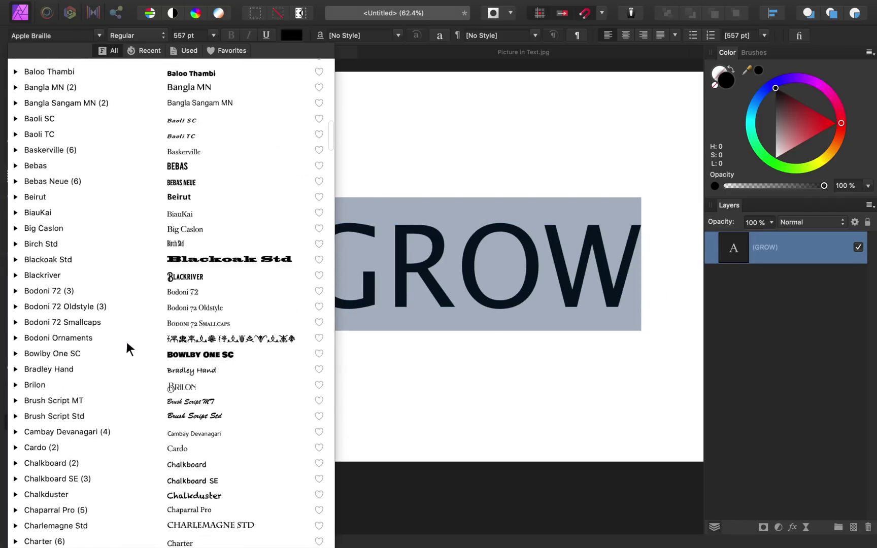
left_click(121, 306)
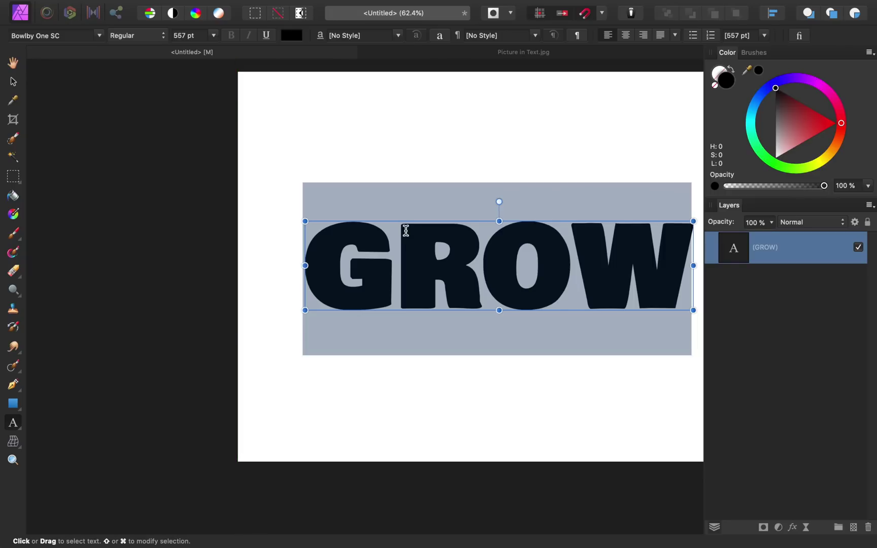
Enlarge GROW to 670.6 pt and centre it on the canvas
left_click(13, 81)
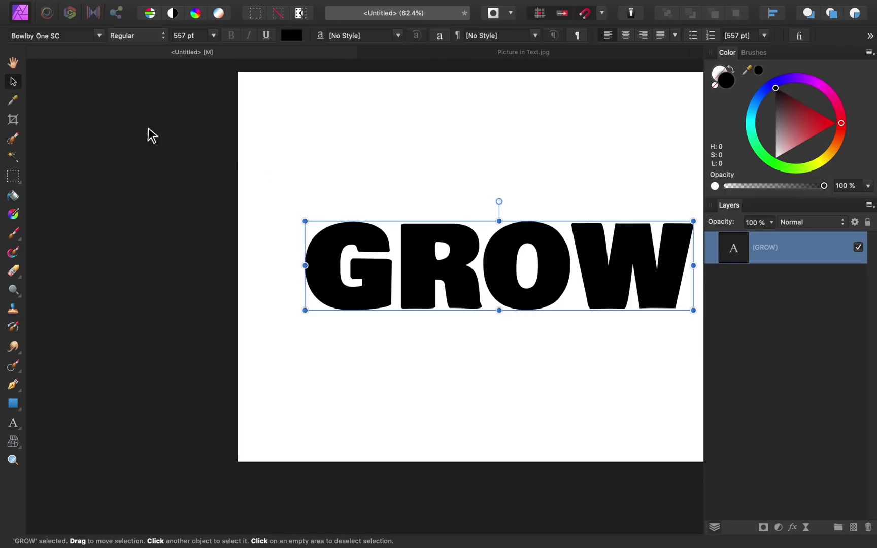
scroll(268, 172, "right", 5)
left_click_drag(307, 313, 375, 304)
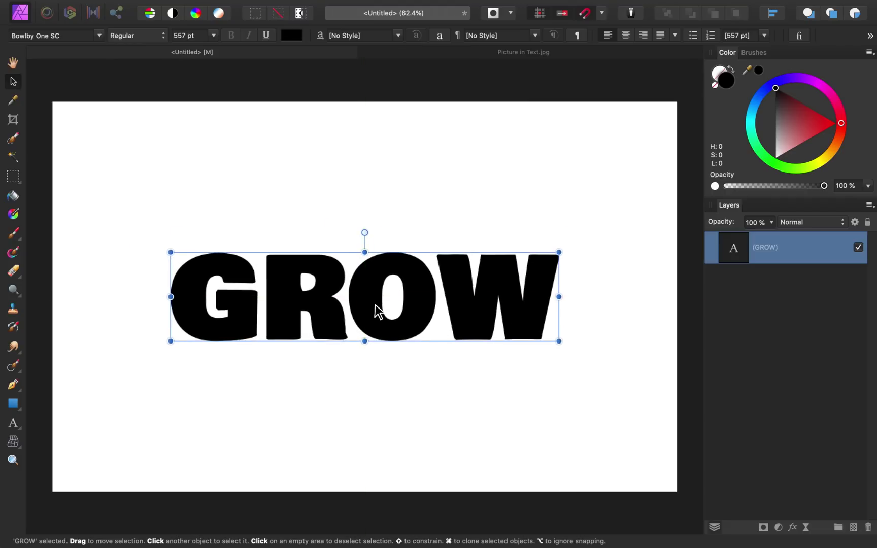
left_click_drag(559, 341, 638, 362)
left_click_drag(527, 323, 491, 310)
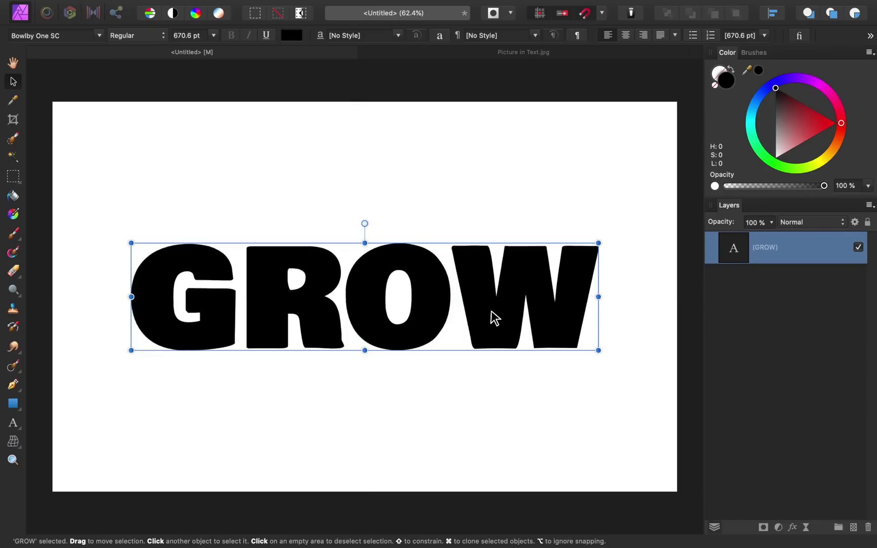
left_click(496, 51)
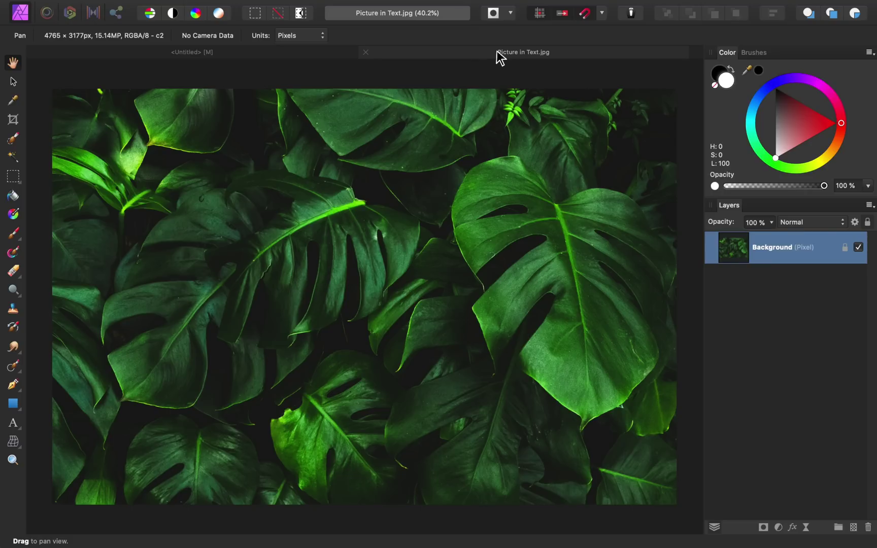
Copy the Picture in Text.jpg leaf photo into the GROW document and reset it to original size
key("super+c")
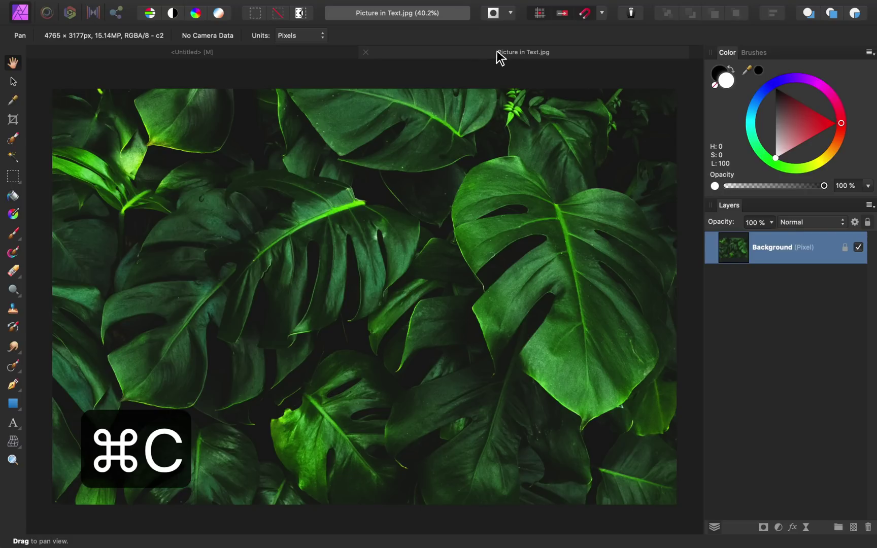
left_click(264, 54)
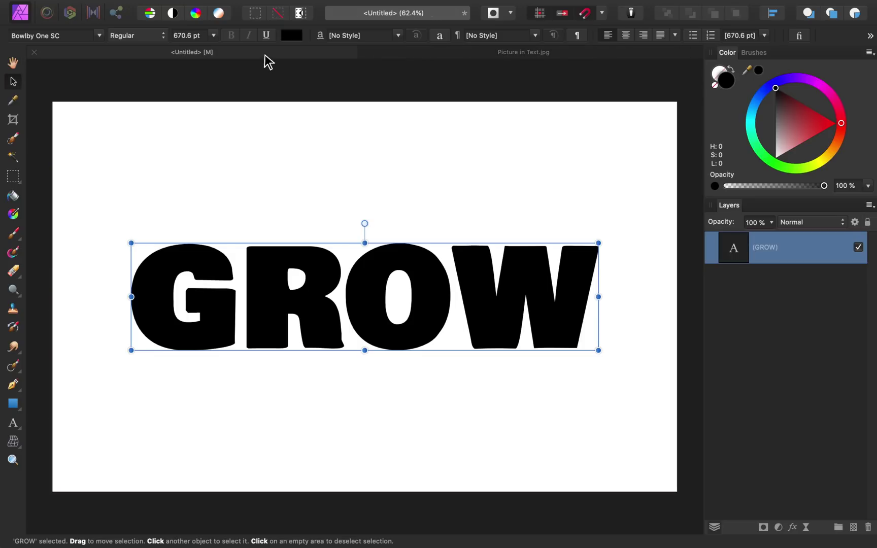
key("super+v")
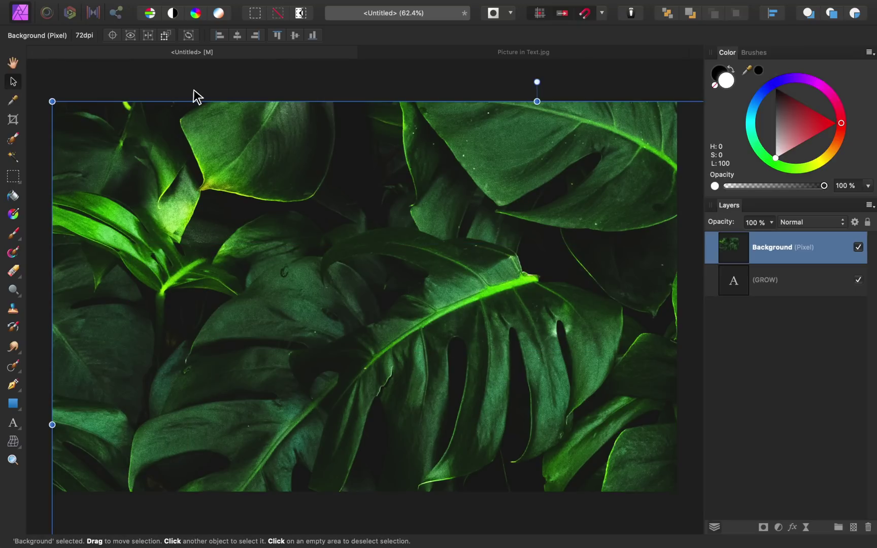
left_click_drag(52, 101, 384, 312)
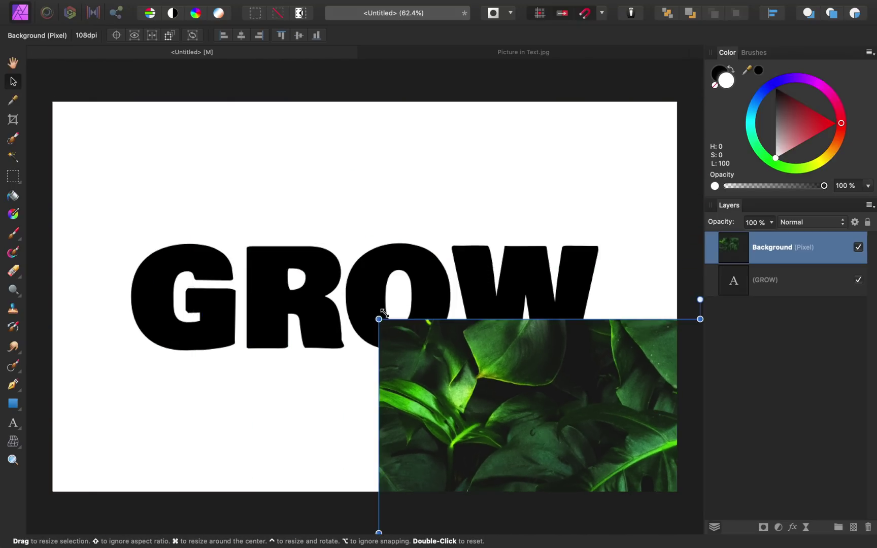
double_click(384, 311)
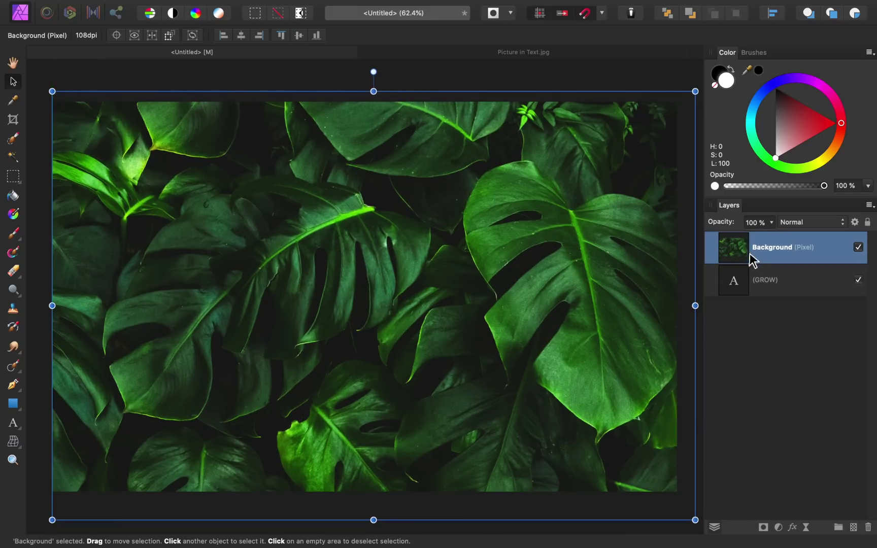
Clip the leaf photo inside the GROW text layer and rescale and reposition it within the letters
left_click_drag(748, 251, 792, 294)
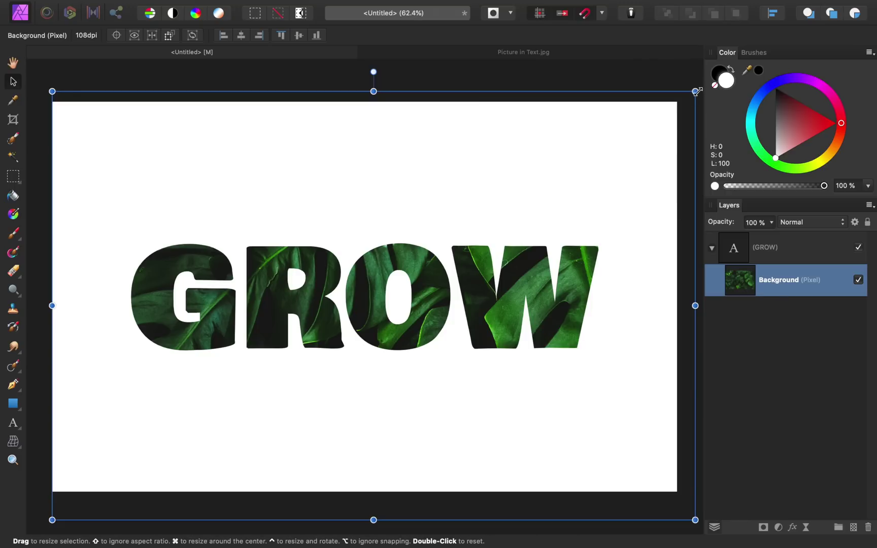
left_click_drag(695, 91, 639, 146)
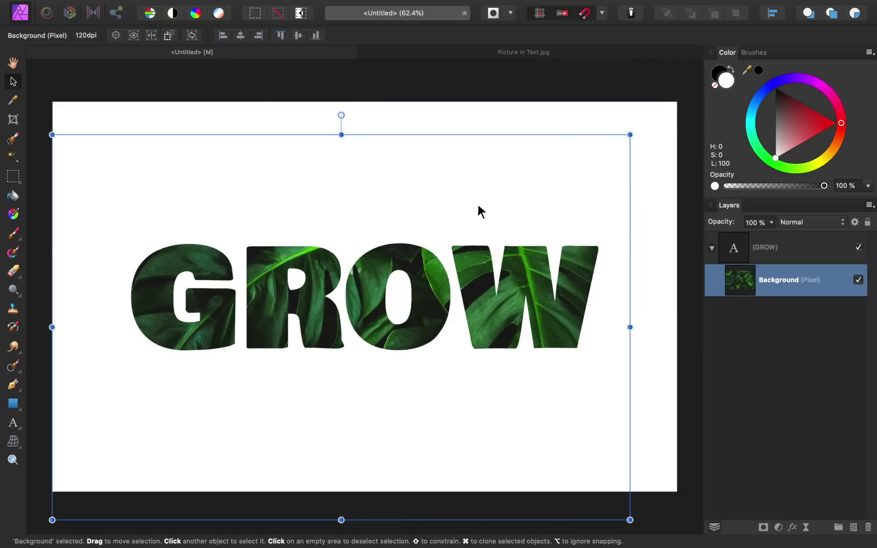
left_click_drag(478, 204, 501, 198)
left_click_drag(658, 133, 570, 193)
left_click_drag(523, 251, 570, 177)
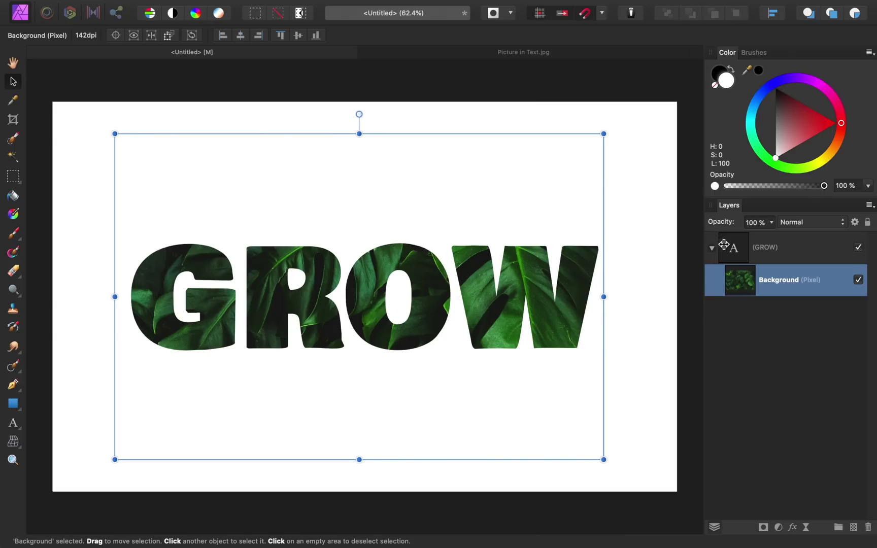
left_click(779, 248)
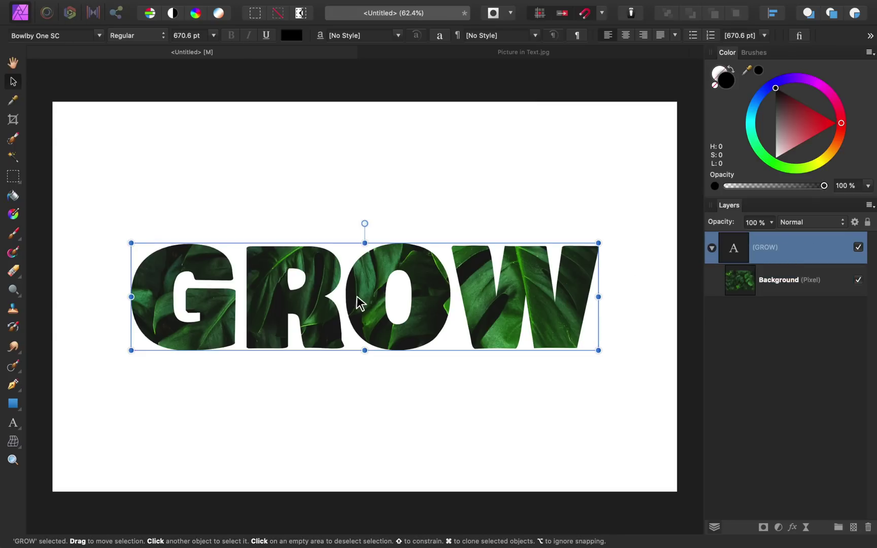
mouse_move(358, 302)
left_mouse_down()
mouse_move(345, 258)
mouse_move(342, 303)
mouse_move(366, 260)
mouse_move(360, 296)
left_mouse_up()
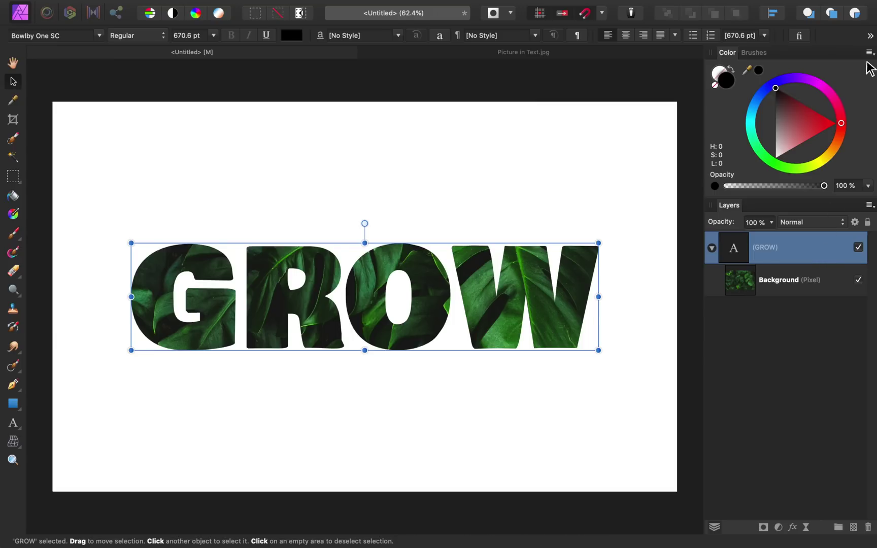
Lock the leaf photo inside GROW and move the word up to the canvas centre
left_click(870, 36)
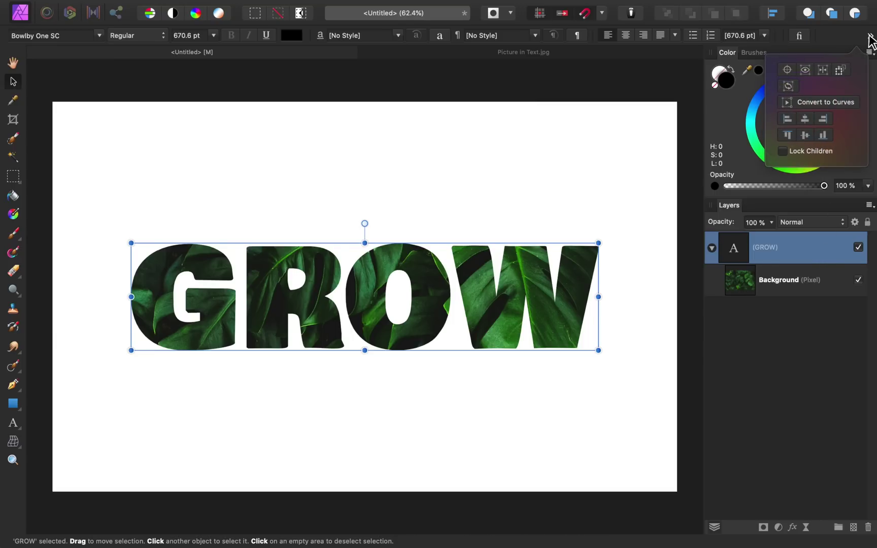
left_click(783, 151)
left_click(769, 336)
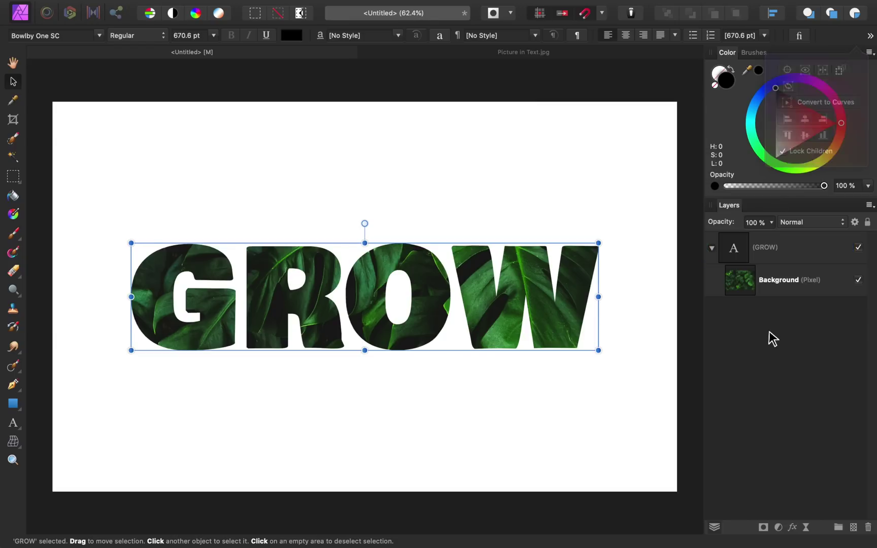
left_click(766, 255)
mouse_move(443, 280)
left_mouse_down()
mouse_move(457, 237)
mouse_move(439, 212)
mouse_move(412, 204)
mouse_move(407, 274)
mouse_move(443, 278)
left_mouse_up()
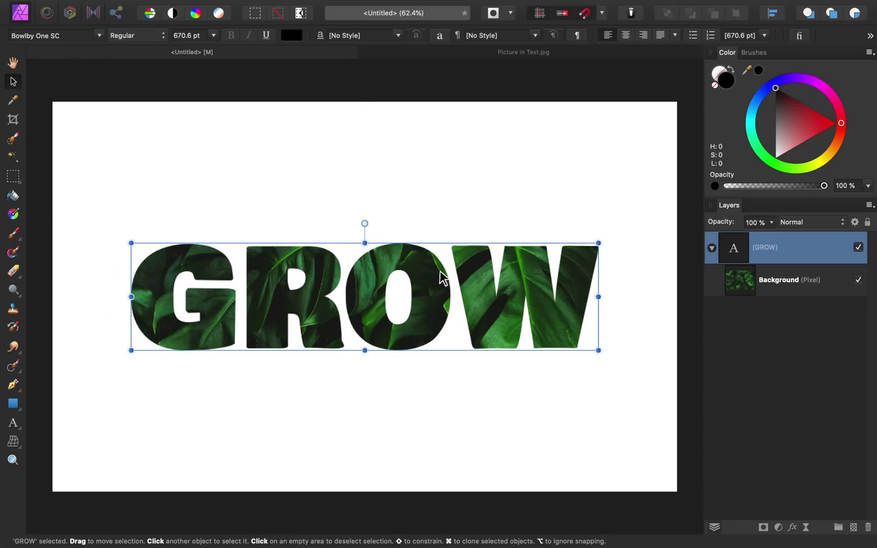
left_click(870, 36)
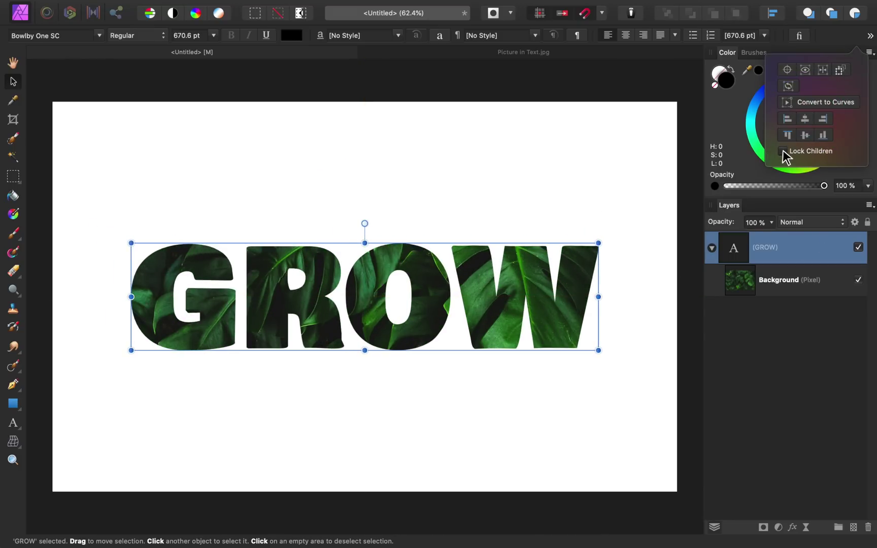
left_click(784, 348)
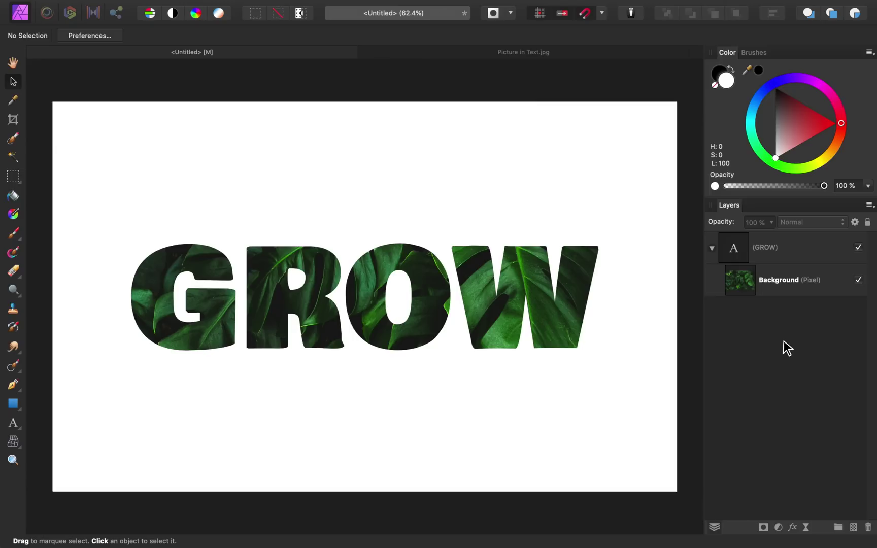
Select the GROW text layer and show the Character panel
left_click(763, 259)
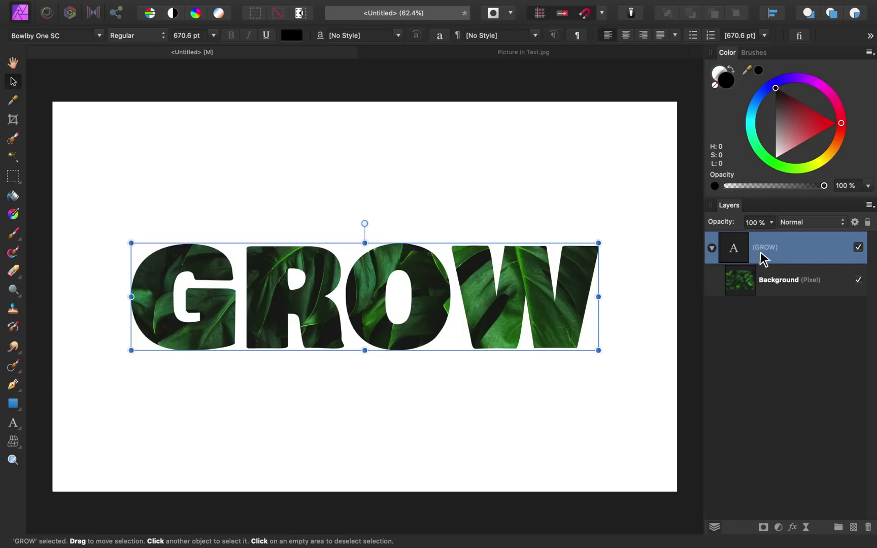
left_click(440, 35)
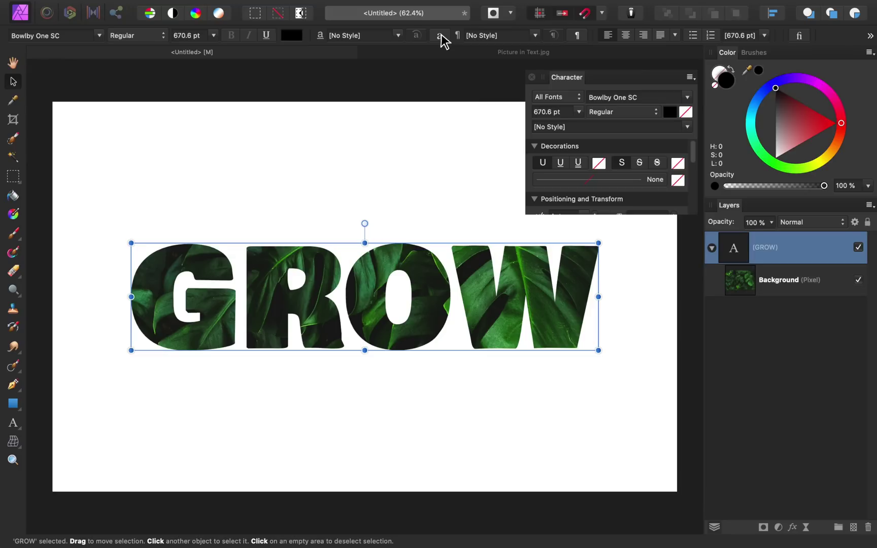
scroll(584, 150, "down", 5)
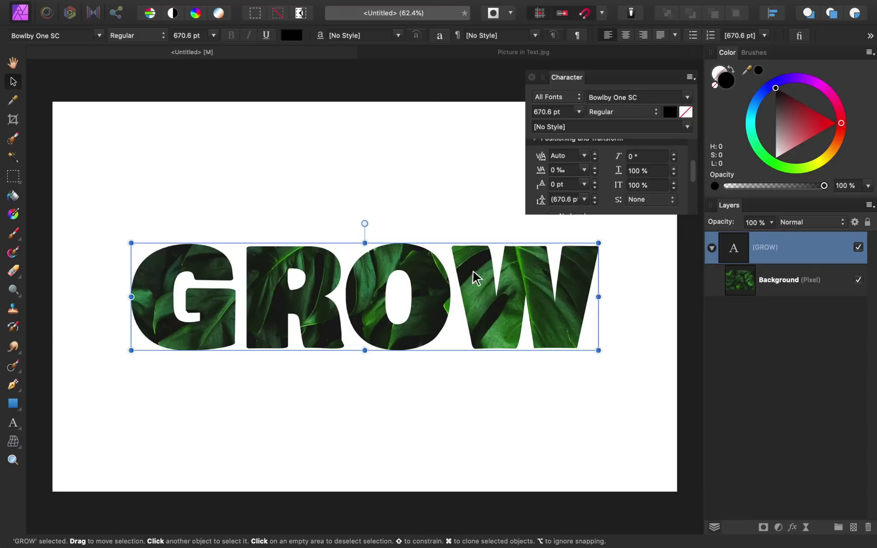
Set the kerning between G and R to -40‰
left_click(13, 423)
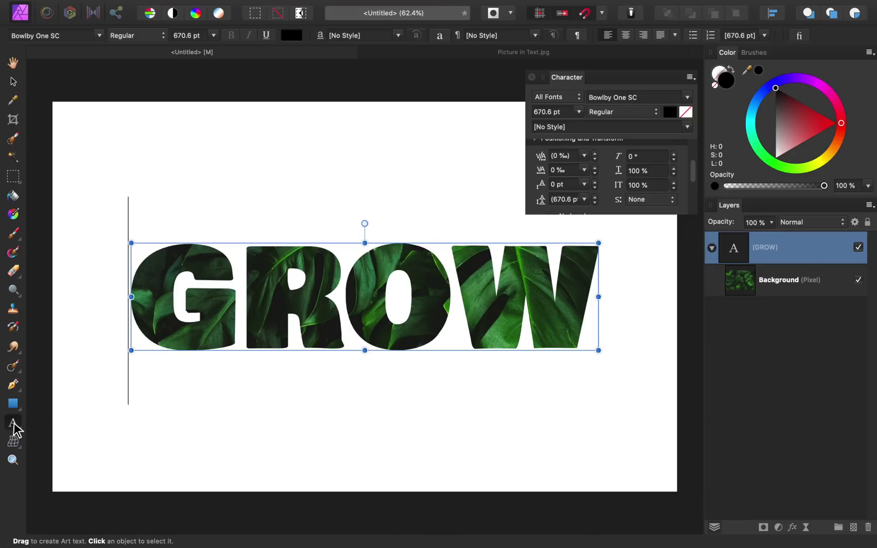
left_click(246, 306)
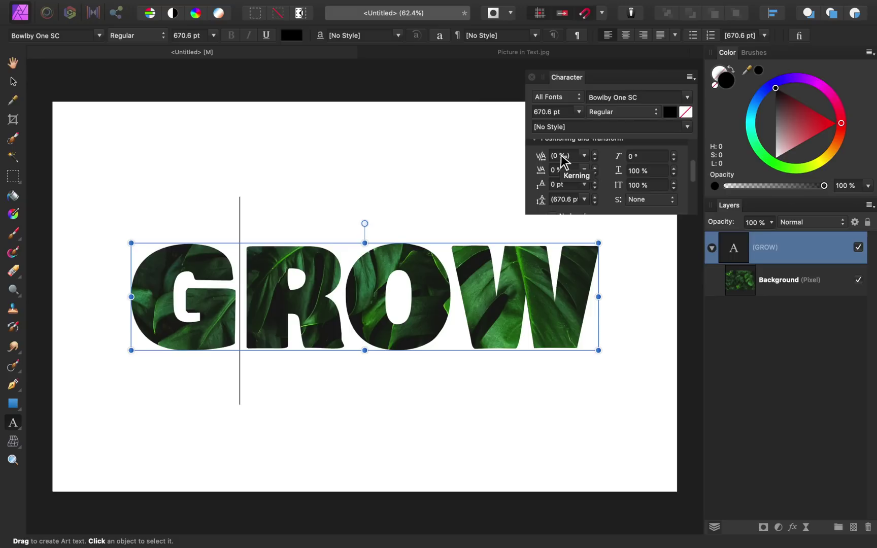
scroll(562, 160, "down", 14)
scroll(562, 159, "up", 5)
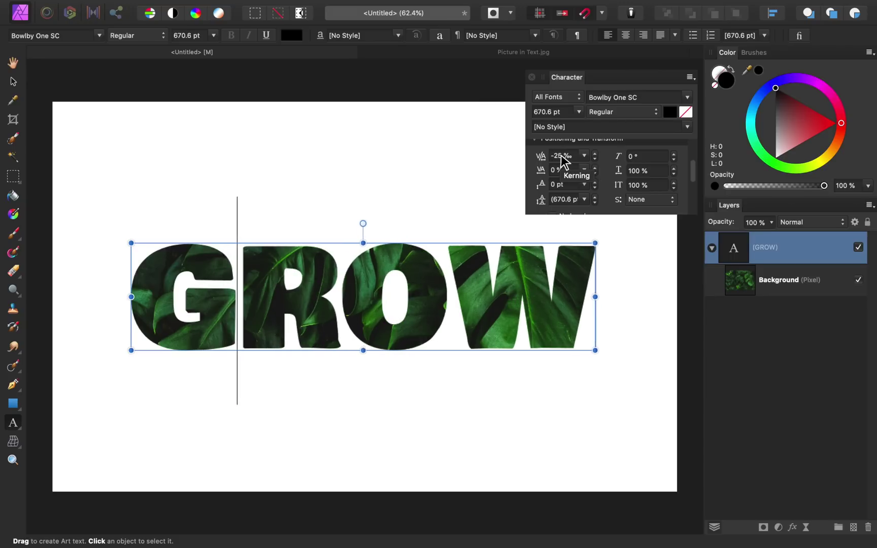
scroll(562, 159, "down", 4)
scroll(563, 160, "up", 2)
scroll(563, 160, "up", 8)
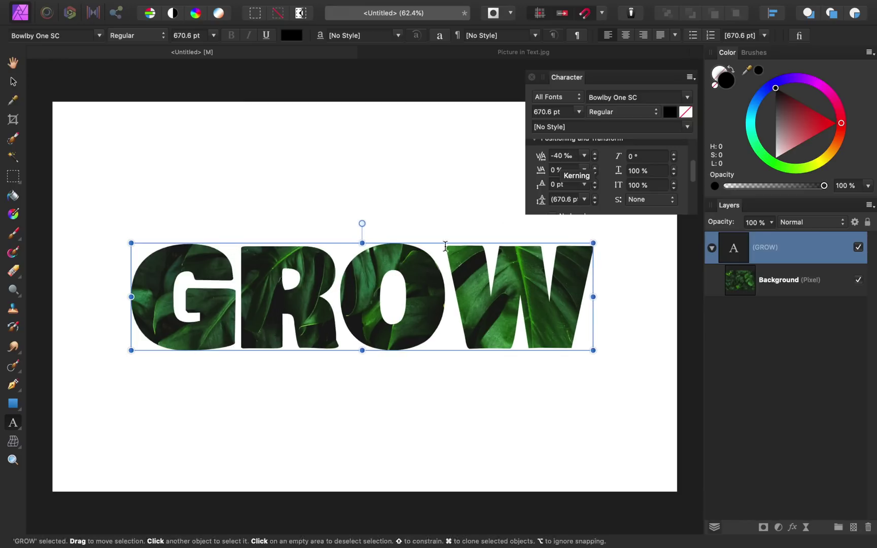
Set kerning between R and O to -10‰ and between O and W to -30‰
key("Right")
scroll(562, 161, "down", 3)
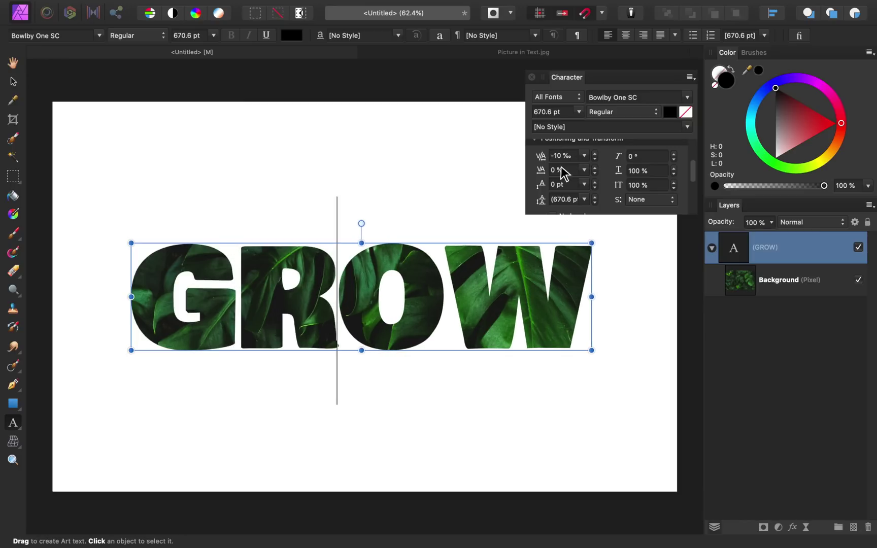
scroll(562, 160, "down", 5)
scroll(563, 160, "up", 4)
left_click(448, 287)
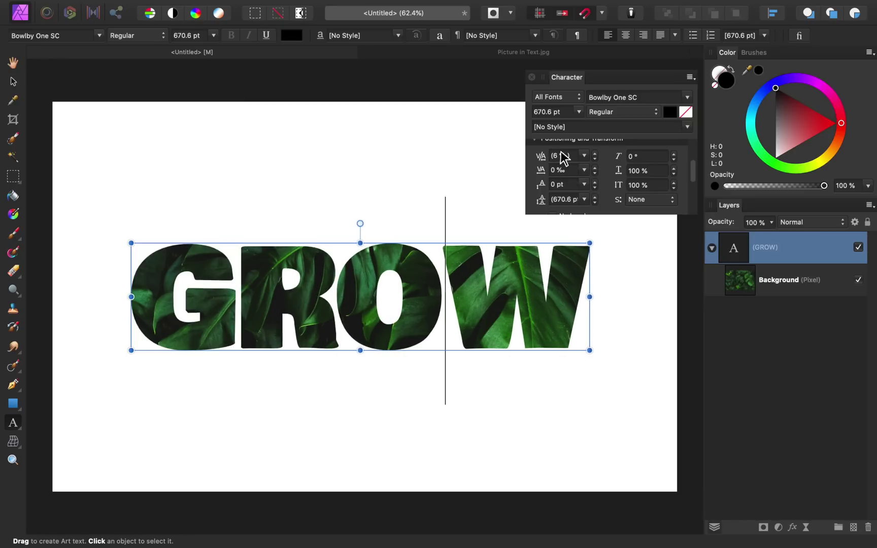
scroll(562, 157, "down", 2)
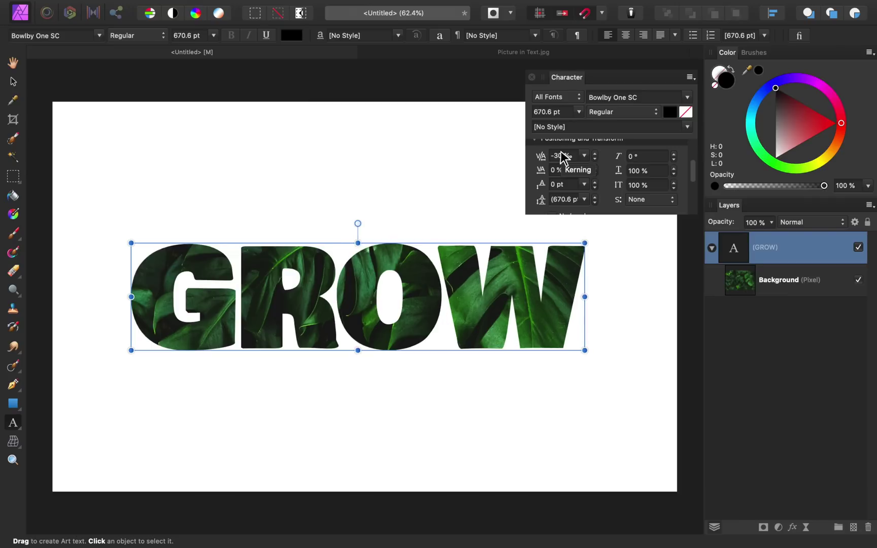
Close the Character panel and nudge GROW slightly right to recentre it
left_click(531, 78)
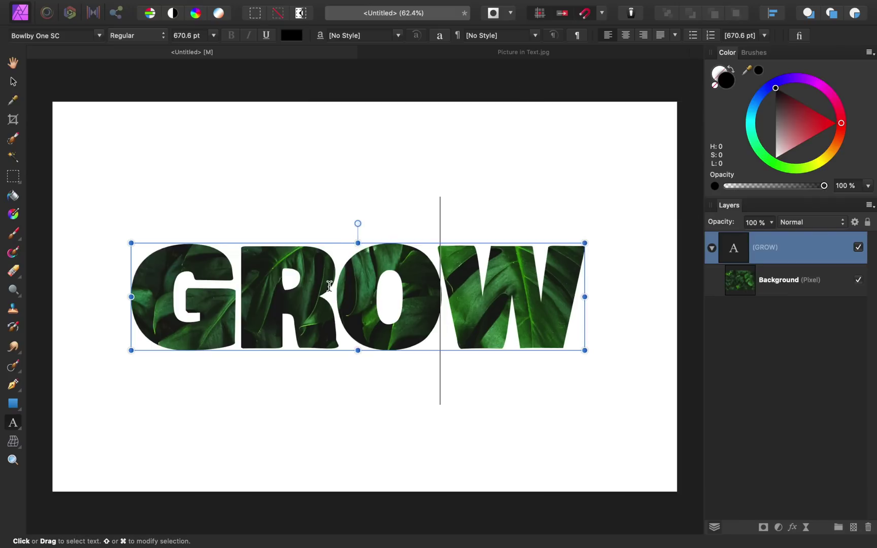
left_click(13, 83)
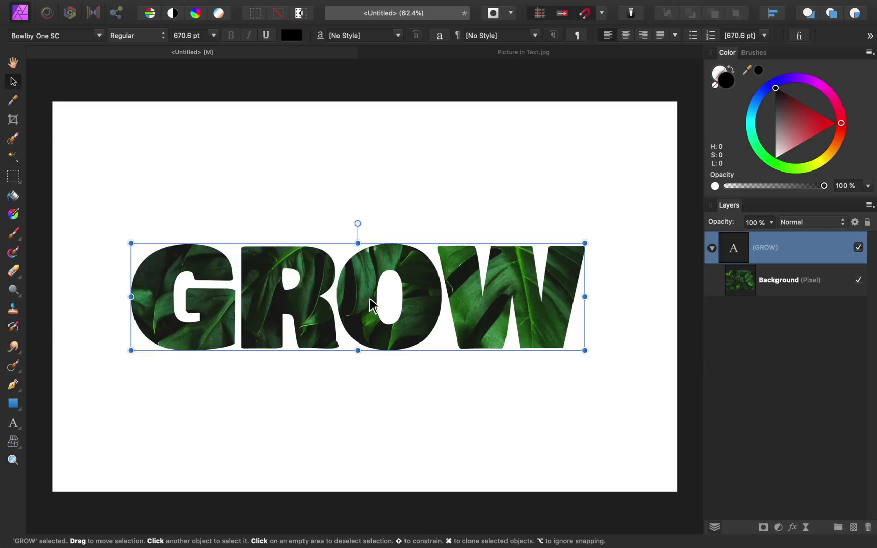
left_click_drag(372, 300, 379, 300)
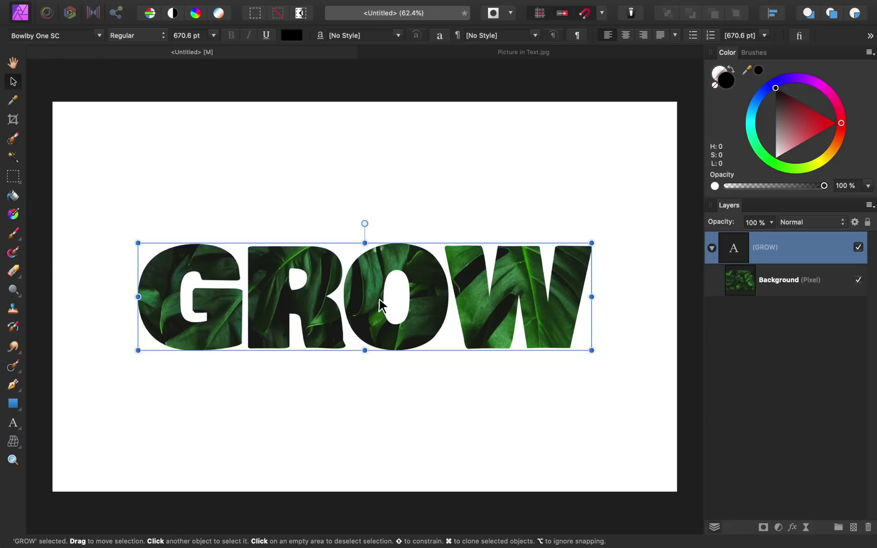
Duplicate the leaf photo layer, move the copy above GROW, and give it a hiding mask
left_click(761, 280)
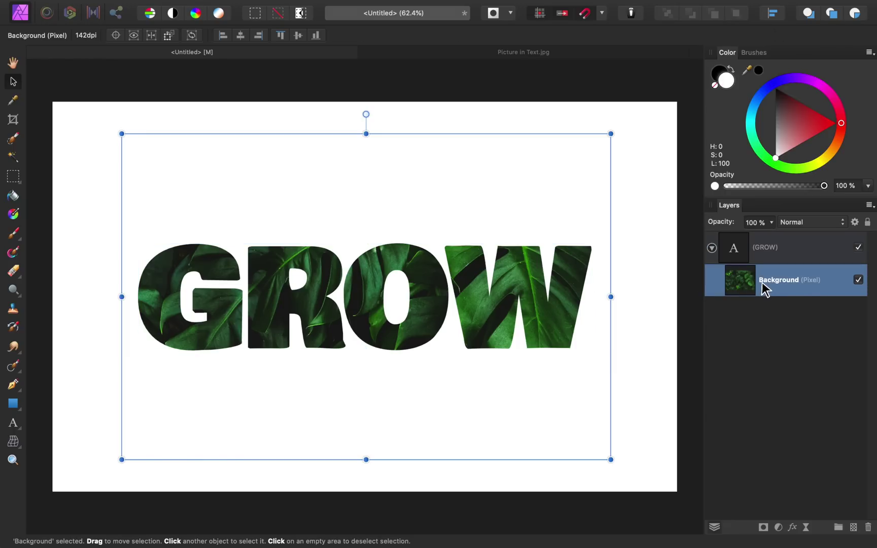
key("super+j")
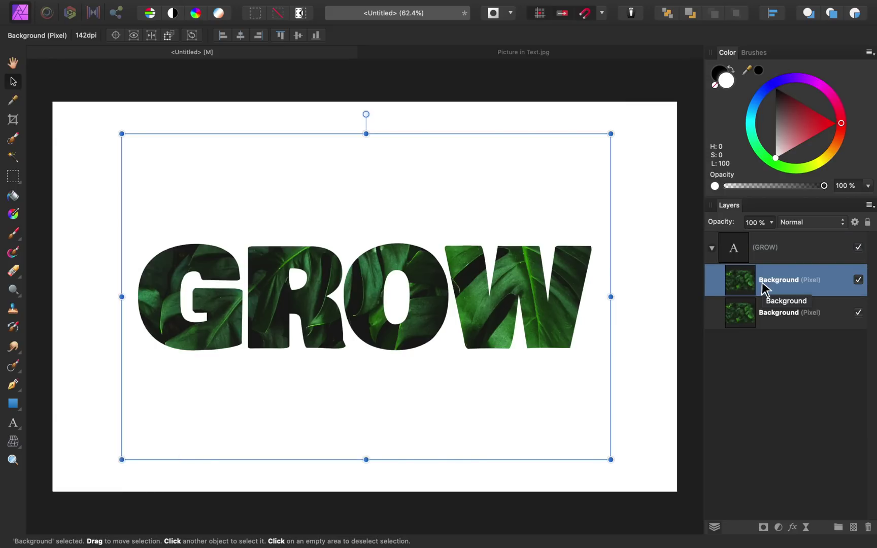
left_click_drag(755, 282, 725, 234)
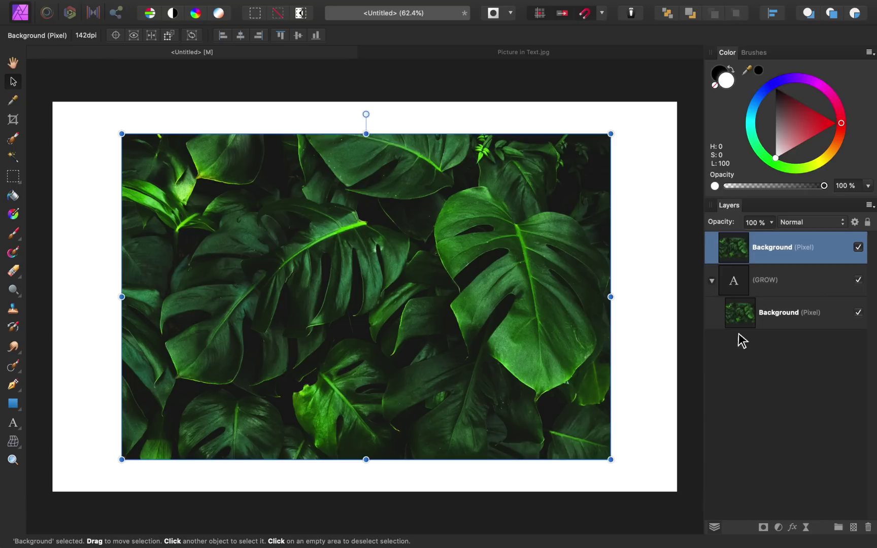
left_click(764, 528)
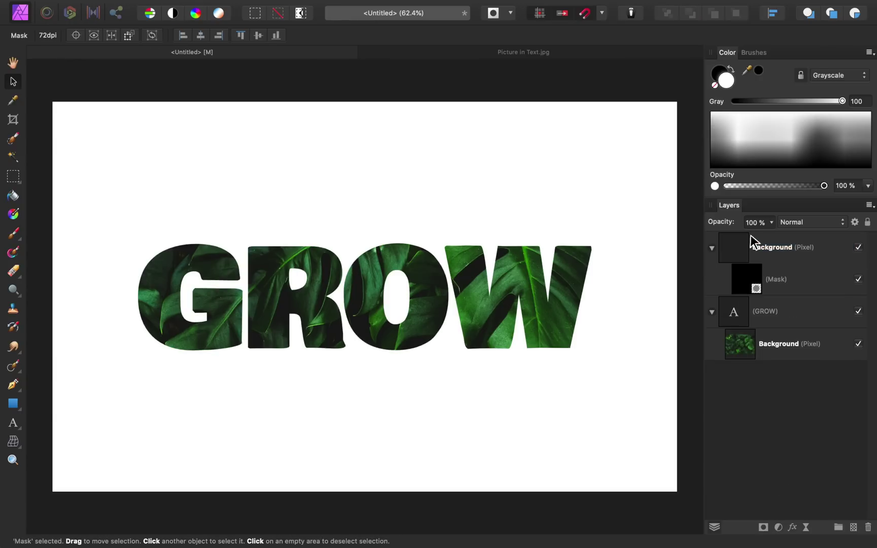
Select the top photo's mask and set up the Paint Brush with white
left_click(747, 280)
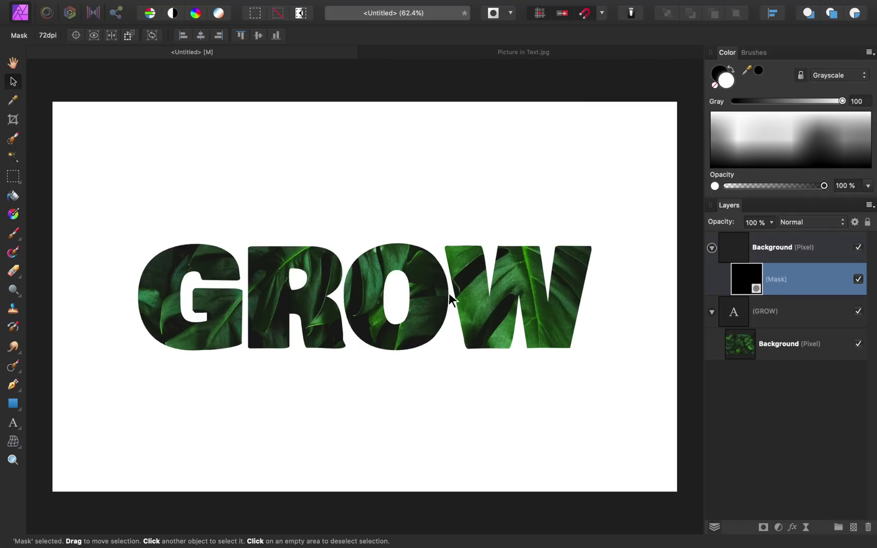
key("b")
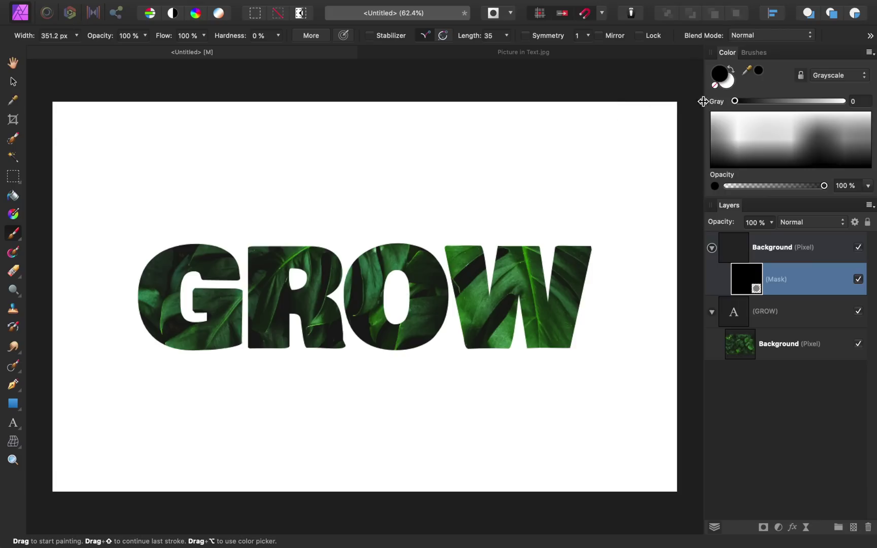
left_click(727, 80)
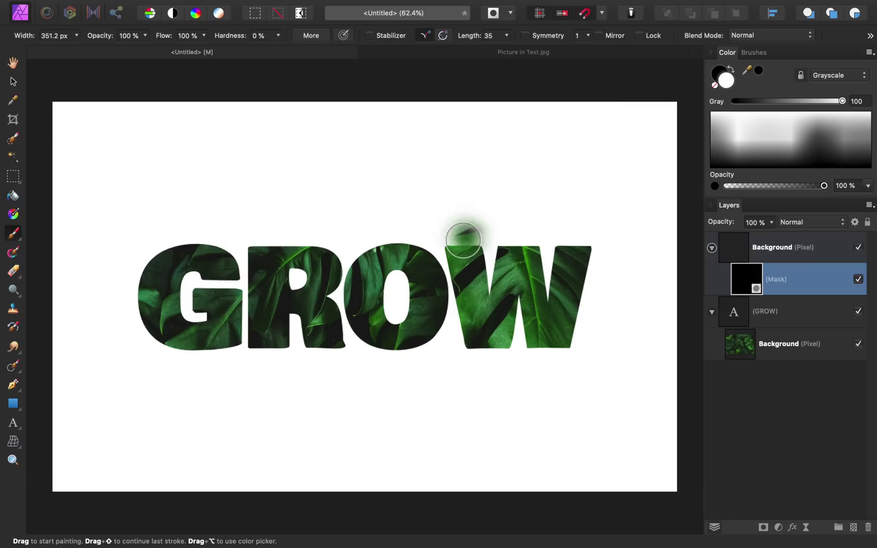
Paint leaves down the O, through its hole, and in a soft patch above it
mouse_move(409, 277)
left_mouse_down()
mouse_move(389, 309)
mouse_move(406, 309)
mouse_move(403, 287)
mouse_move(387, 310)
left_mouse_up()
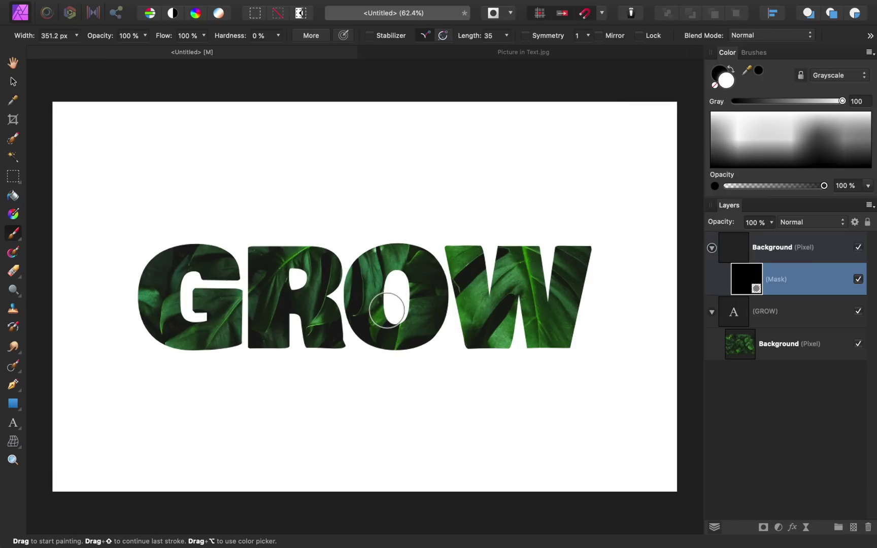
mouse_move(387, 310)
left_mouse_down()
mouse_move(392, 275)
mouse_move(386, 310)
mouse_move(406, 298)
mouse_move(393, 281)
mouse_move(385, 299)
mouse_move(392, 318)
mouse_move(408, 308)
mouse_move(403, 284)
mouse_move(391, 286)
mouse_move(387, 305)
left_mouse_up()
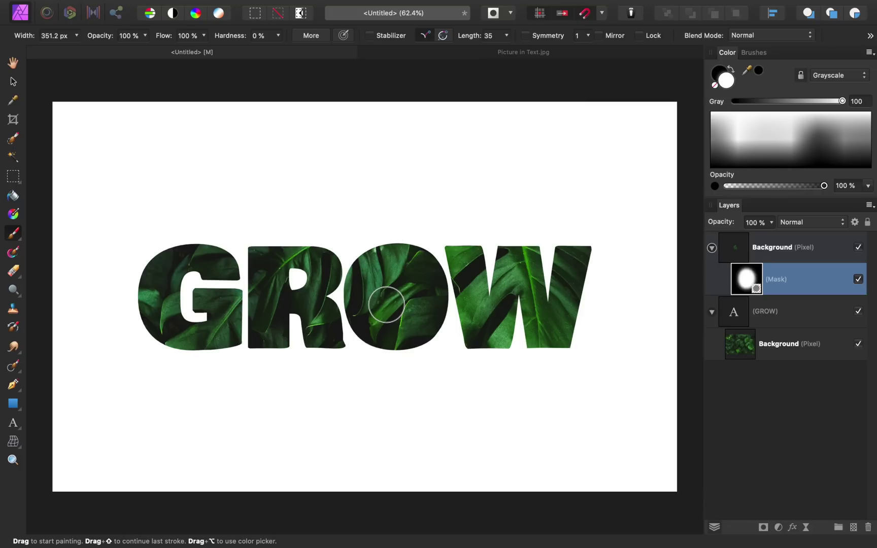
mouse_move(386, 305)
left_mouse_down()
mouse_move(409, 286)
mouse_move(428, 285)
mouse_move(373, 287)
left_mouse_up()
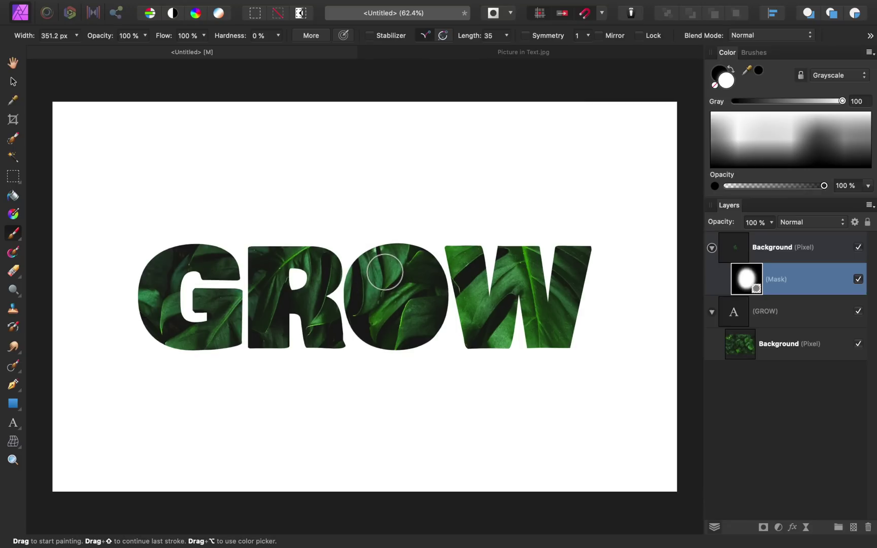
mouse_move(389, 260)
left_mouse_down()
mouse_move(393, 208)
mouse_move(385, 253)
mouse_move(377, 215)
mouse_move(360, 254)
mouse_move(359, 236)
mouse_move(330, 248)
mouse_move(349, 252)
mouse_move(311, 250)
mouse_move(349, 245)
mouse_move(361, 285)
left_mouse_up()
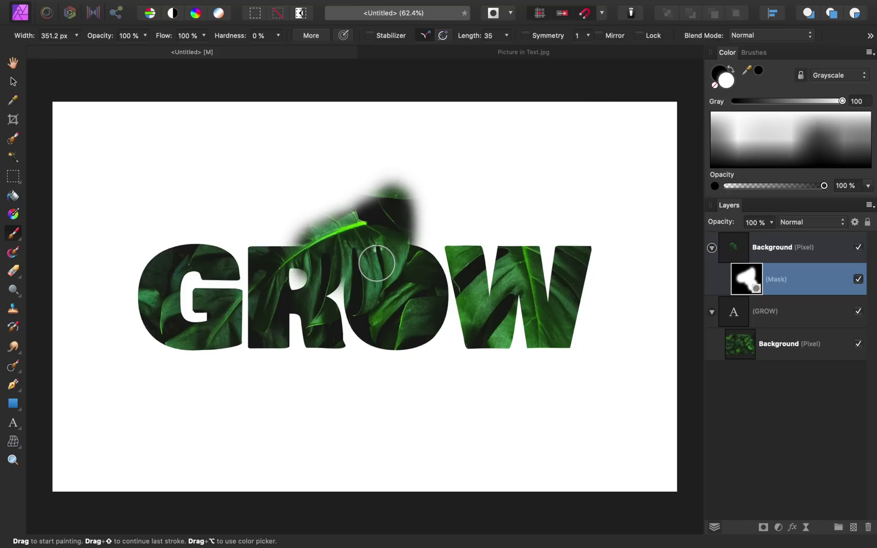
key("x")
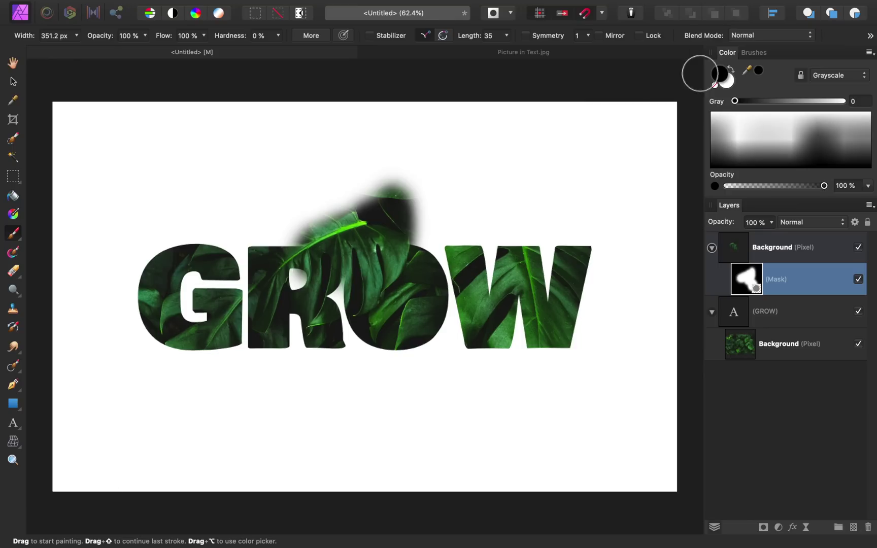
Enlarge the brush to 534.1 px and paint black over the leaves sticking out above GROW
key("bracketright")
key("bracketright")
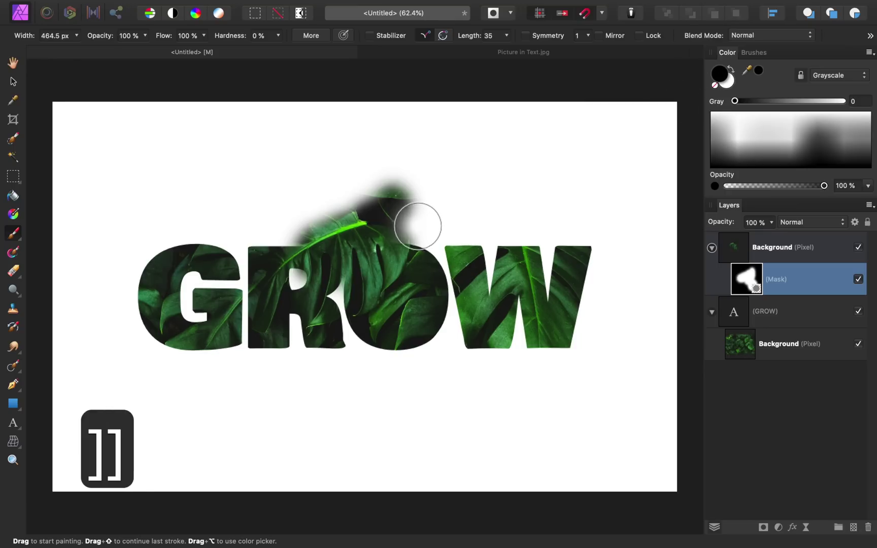
key("bracketright")
mouse_move(413, 196)
left_mouse_down()
mouse_move(292, 203)
mouse_move(438, 188)
mouse_move(370, 215)
mouse_move(424, 218)
mouse_move(327, 242)
mouse_move(312, 224)
mouse_move(328, 233)
mouse_move(328, 280)
mouse_move(313, 290)
mouse_move(356, 236)
mouse_move(414, 216)
mouse_move(279, 246)
mouse_move(383, 206)
left_mouse_up()
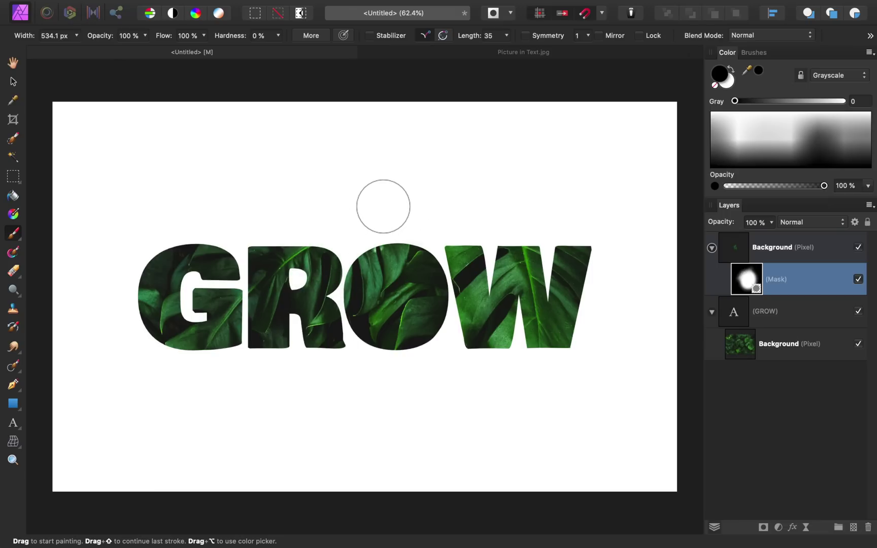